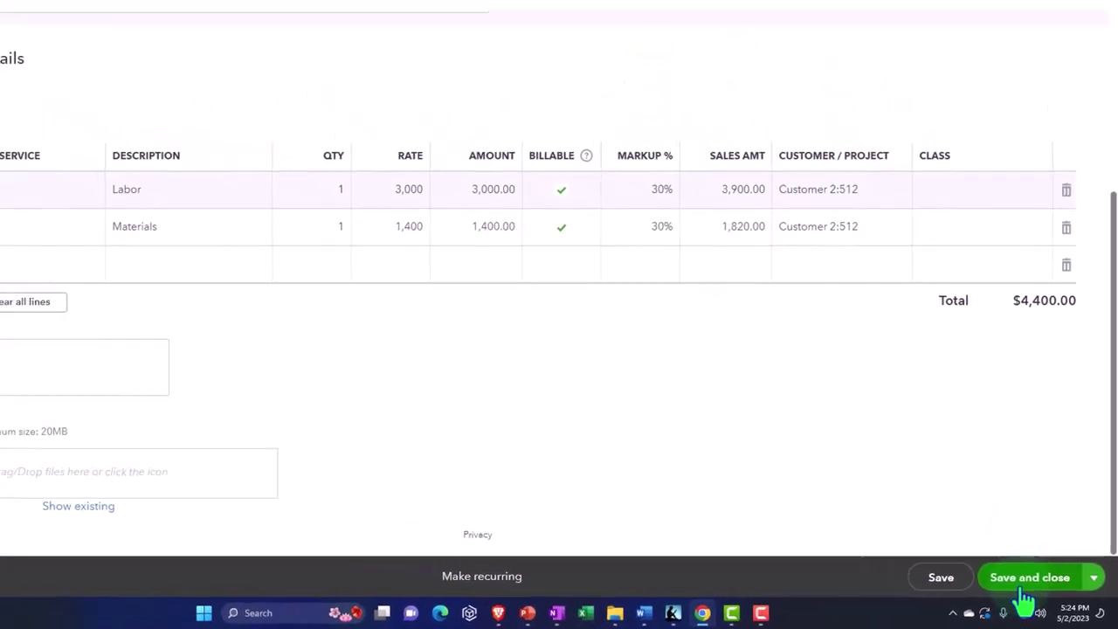
Step: Save and close the expense for Customer 2:512, then rerun the Balance Sheet by customer and review its columns
click(1027, 584)
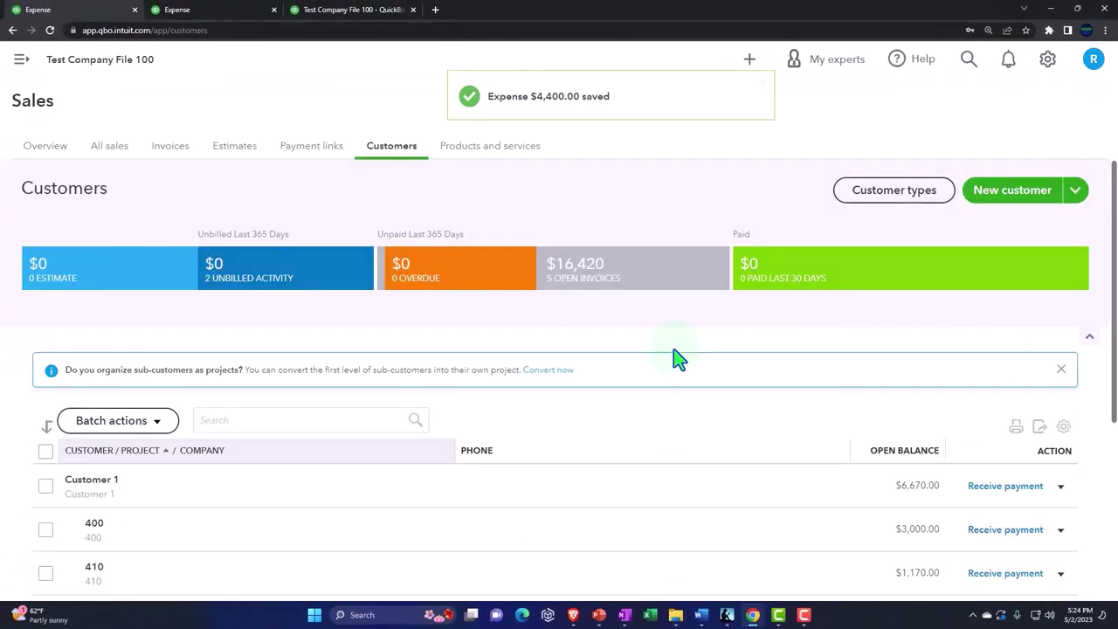
click(220, 10)
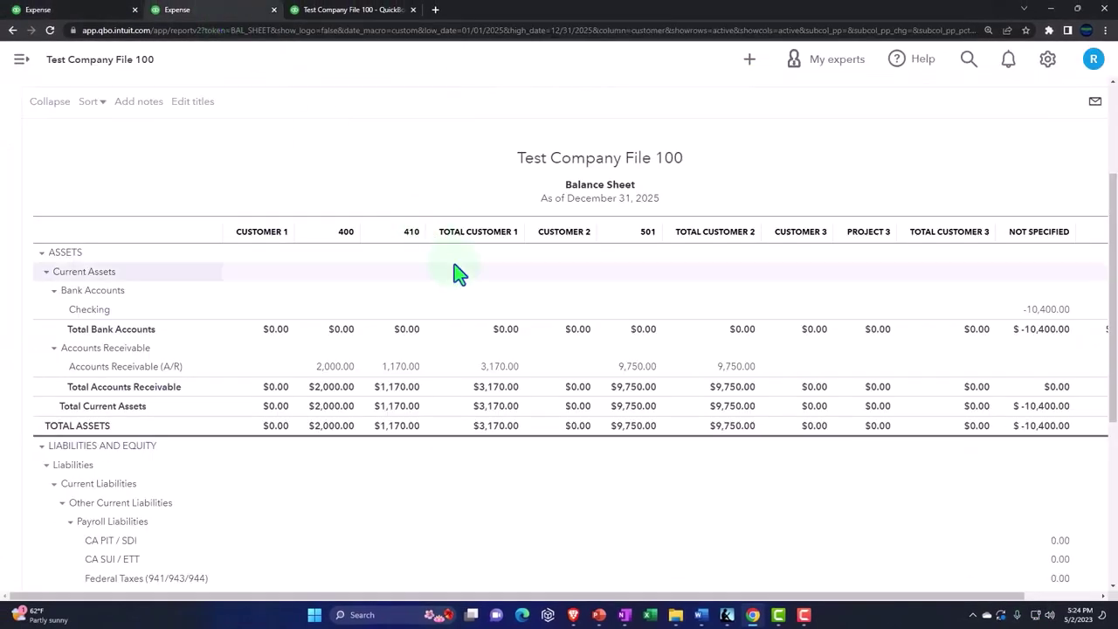
click(667, 220)
scroll(680, 232, down, 2)
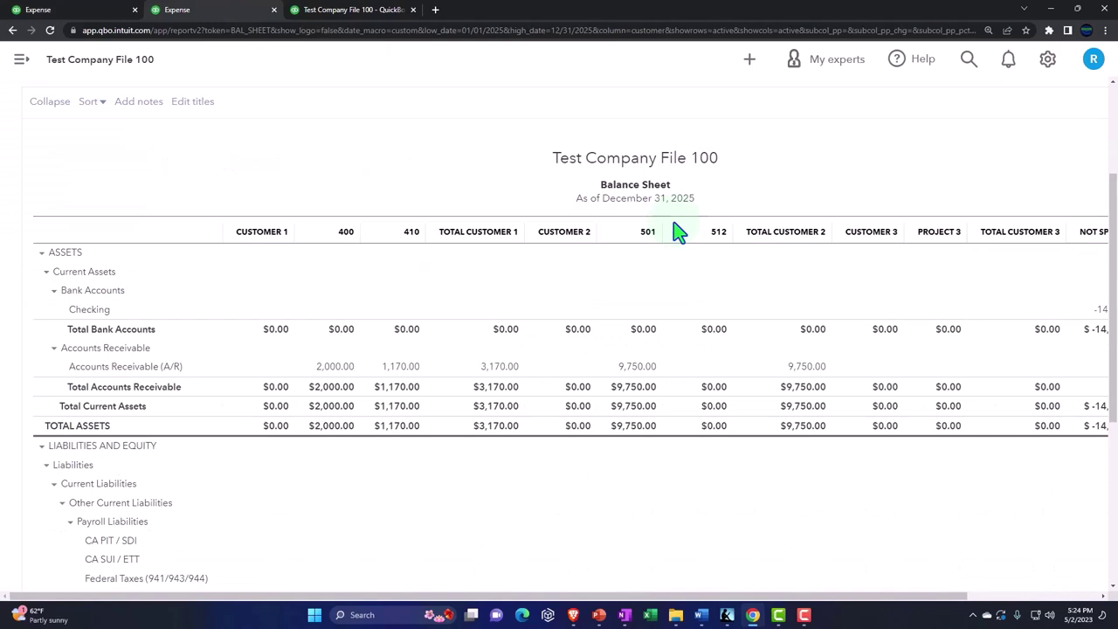
drag(839, 598, 951, 599)
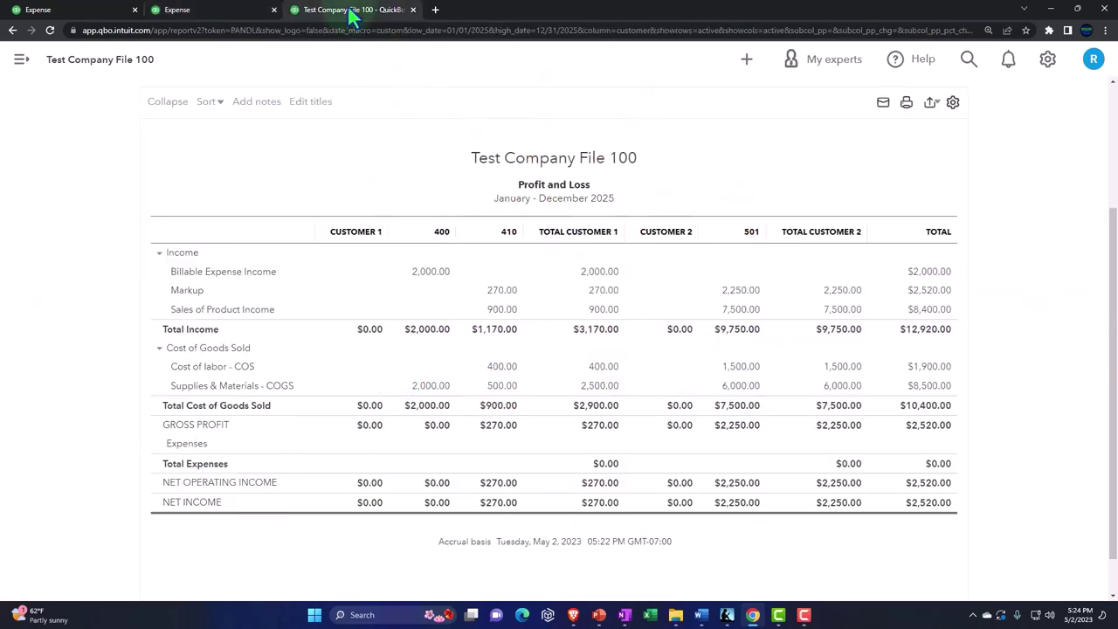
Step: Rerun the Profit and Loss report by customer and review the Customer 2 job columns and their total income
click(666, 220)
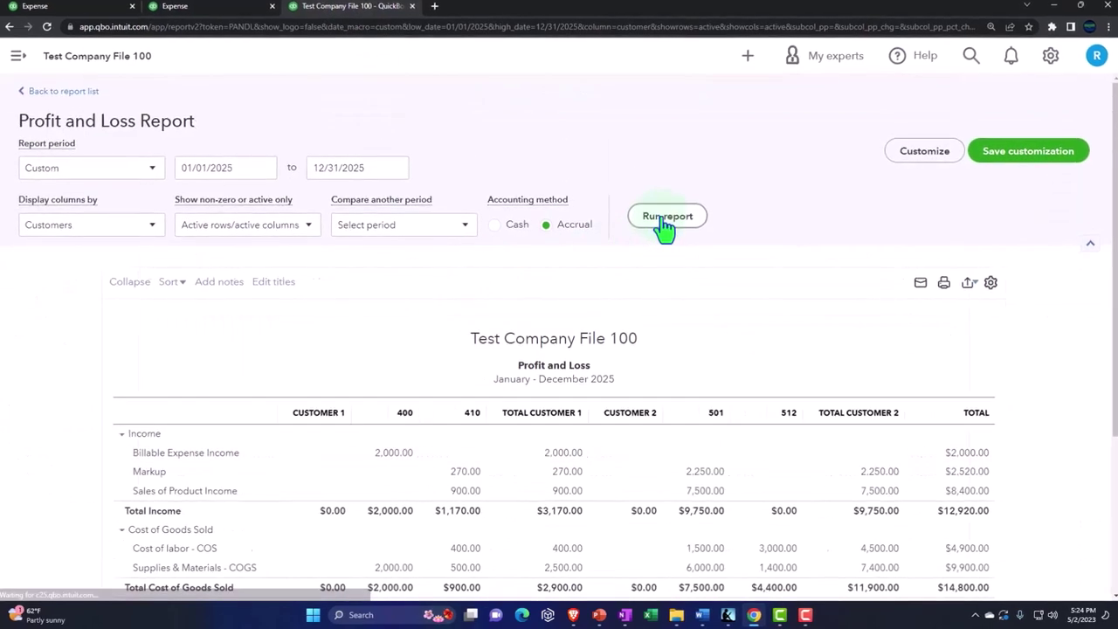
scroll(664, 225, down, 3)
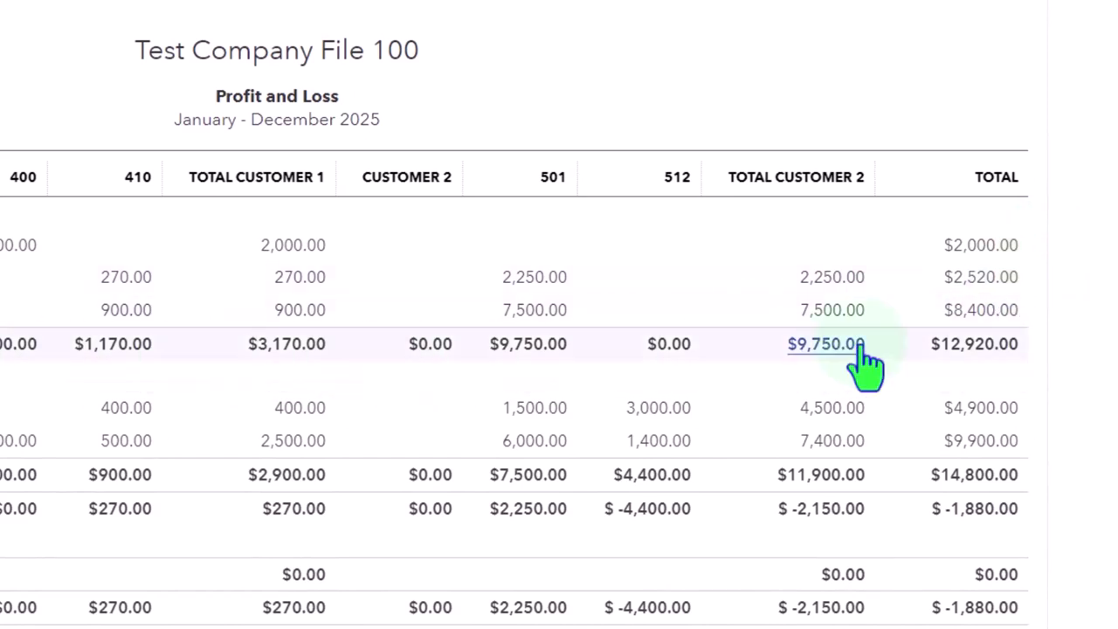
click(827, 341)
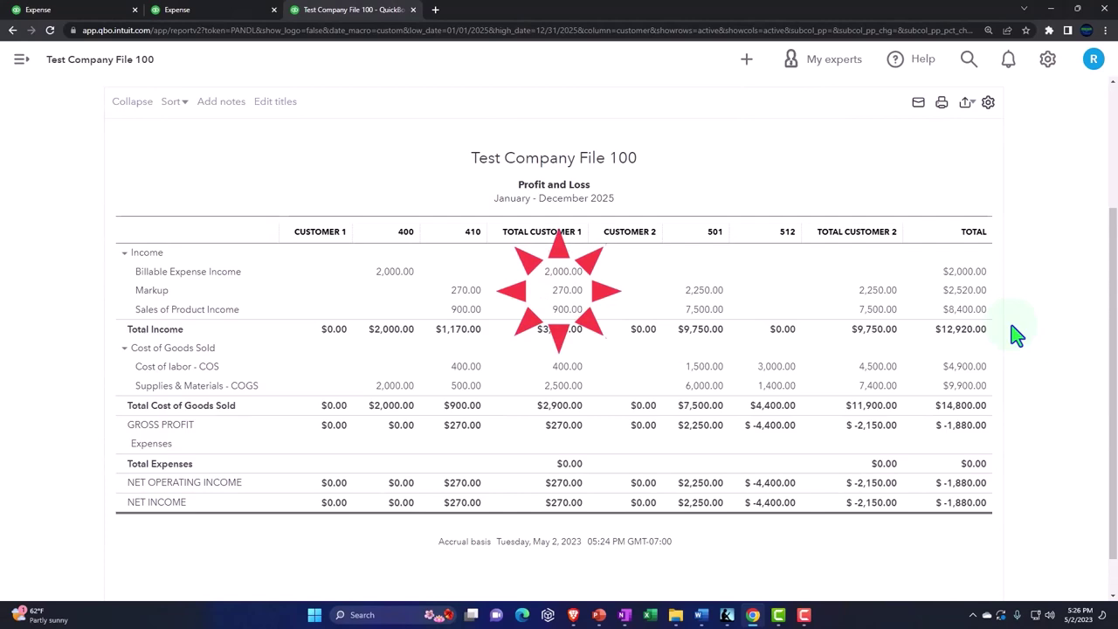
Step: Customize the Profit and Loss report with a customer filter for Customer 1:415 and run it
scroll(1013, 332, up, 3)
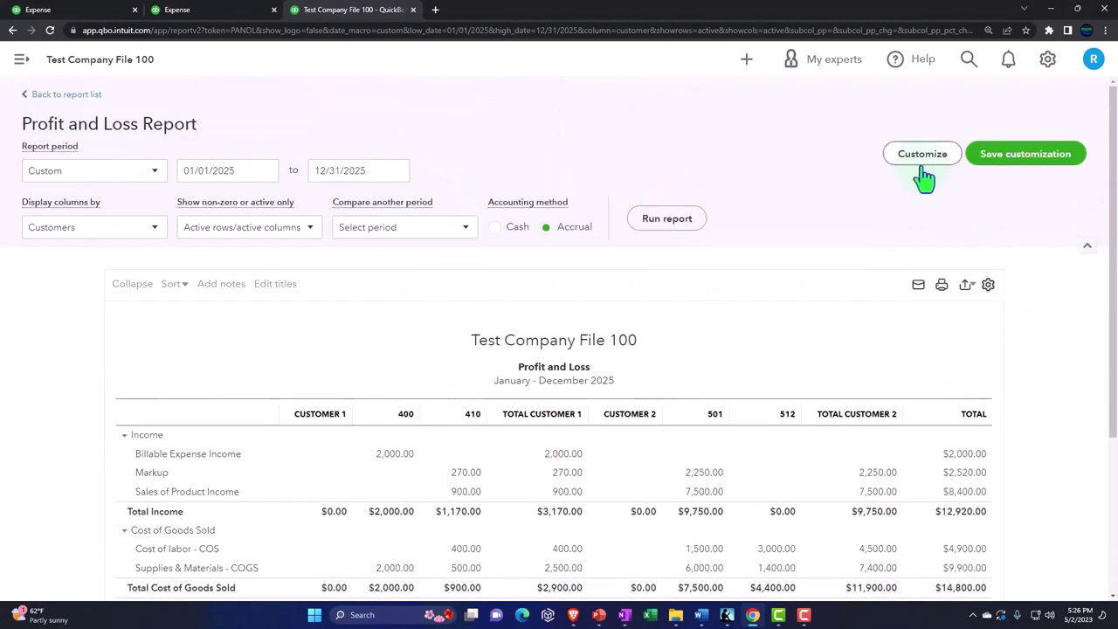
click(922, 157)
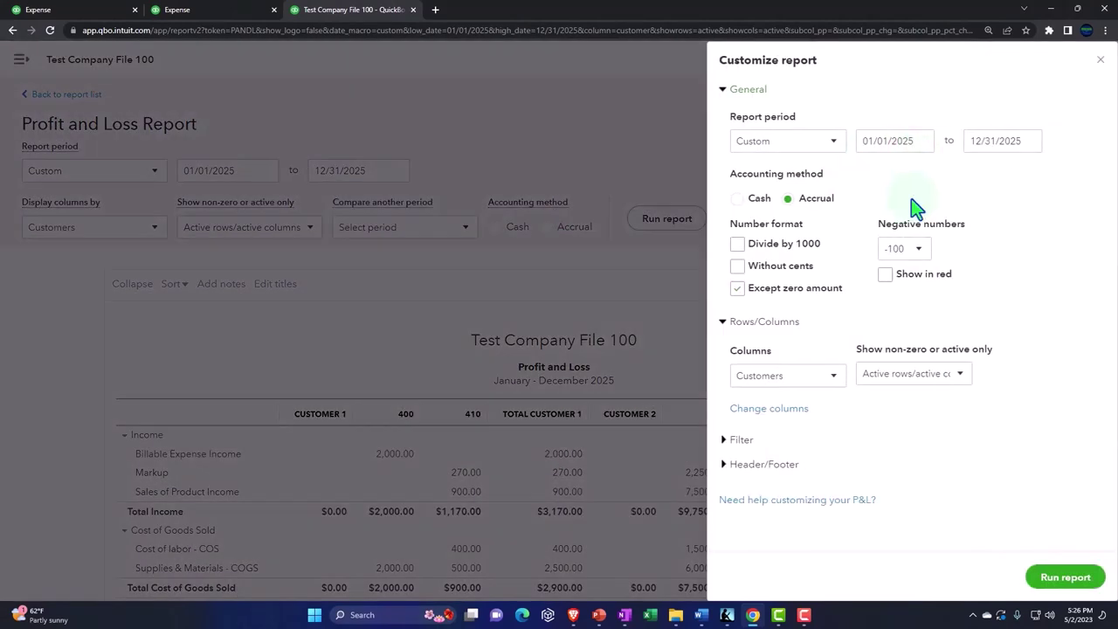
click(725, 446)
scroll(781, 382, down, 3)
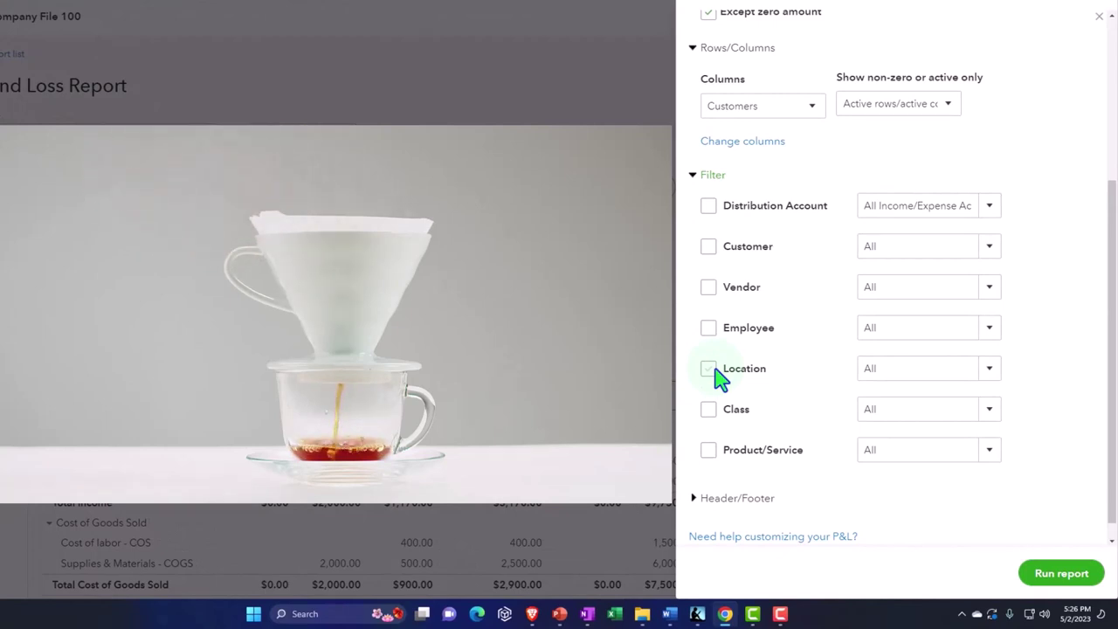
click(708, 247)
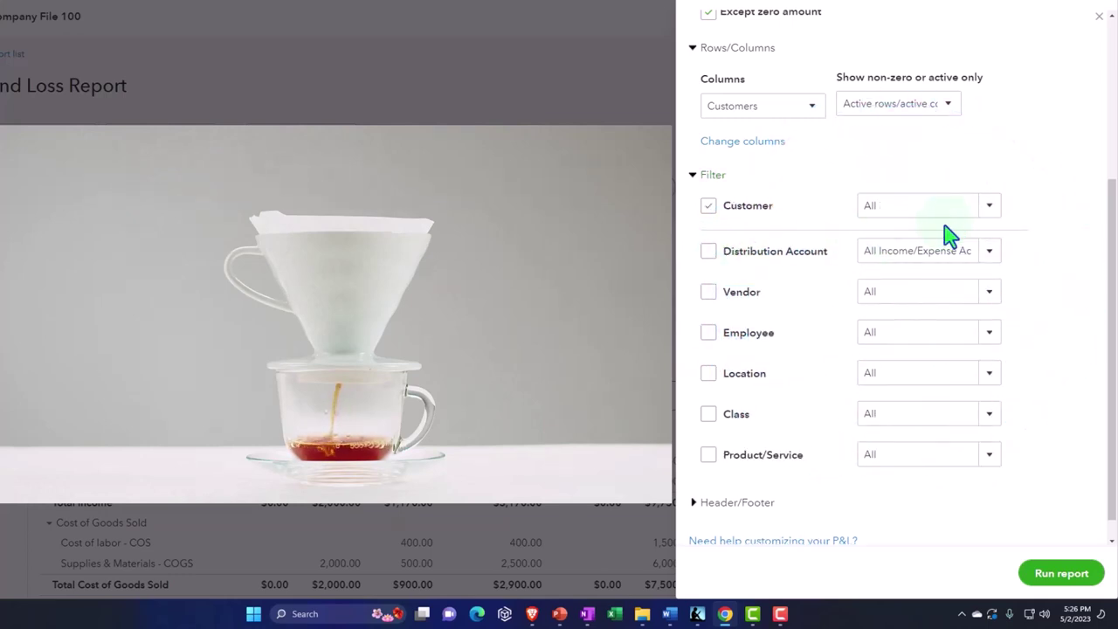
click(990, 209)
scroll(968, 297, down, 2)
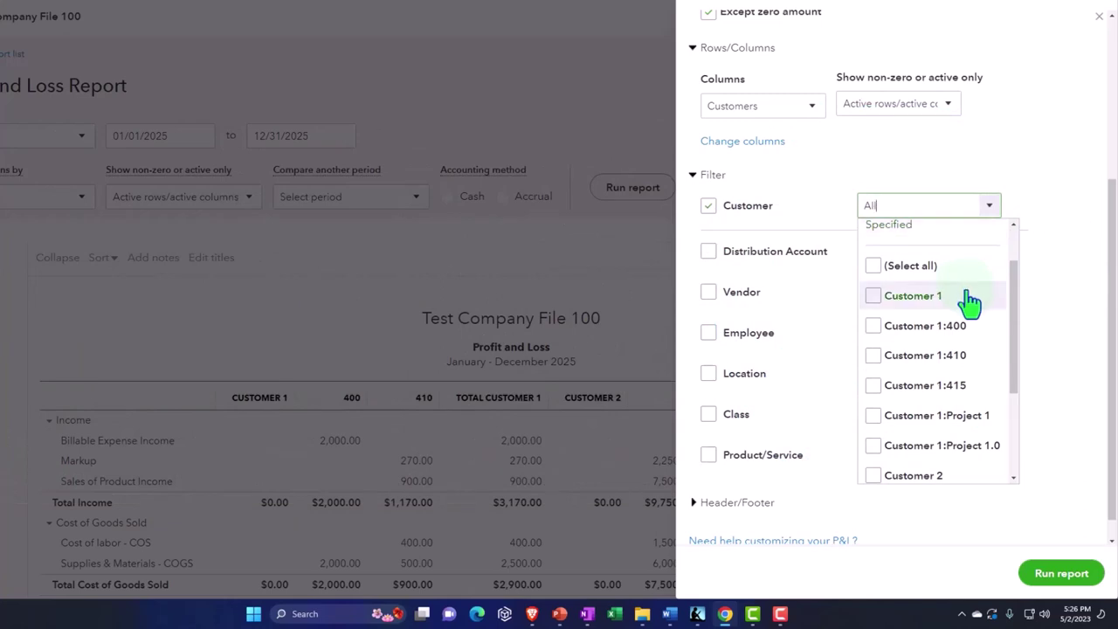
scroll(970, 301, down, 1)
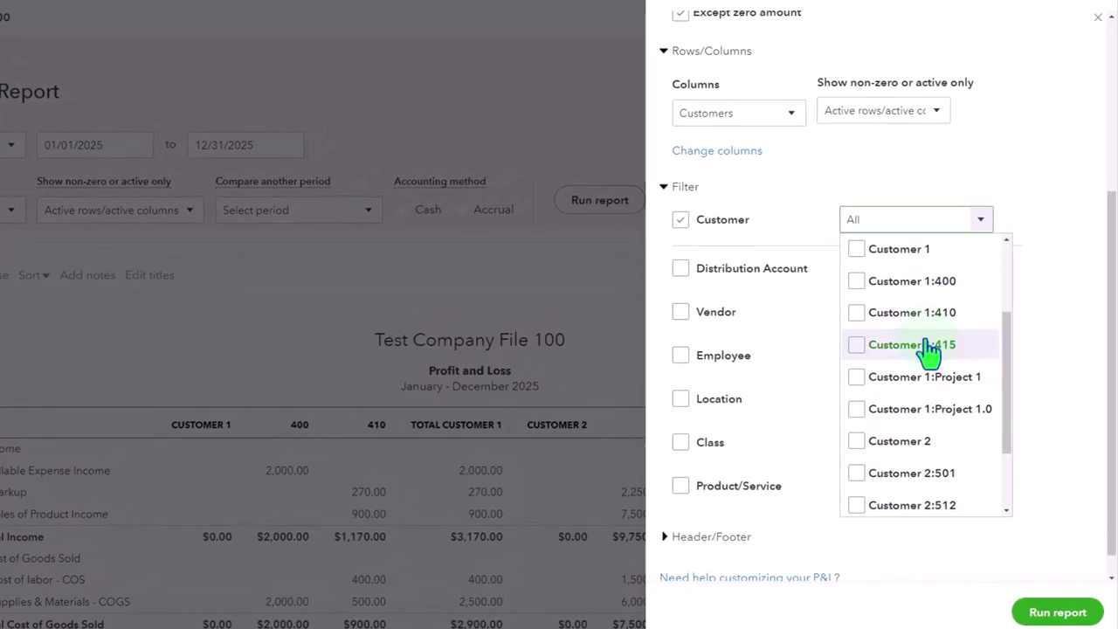
click(857, 345)
click(1058, 613)
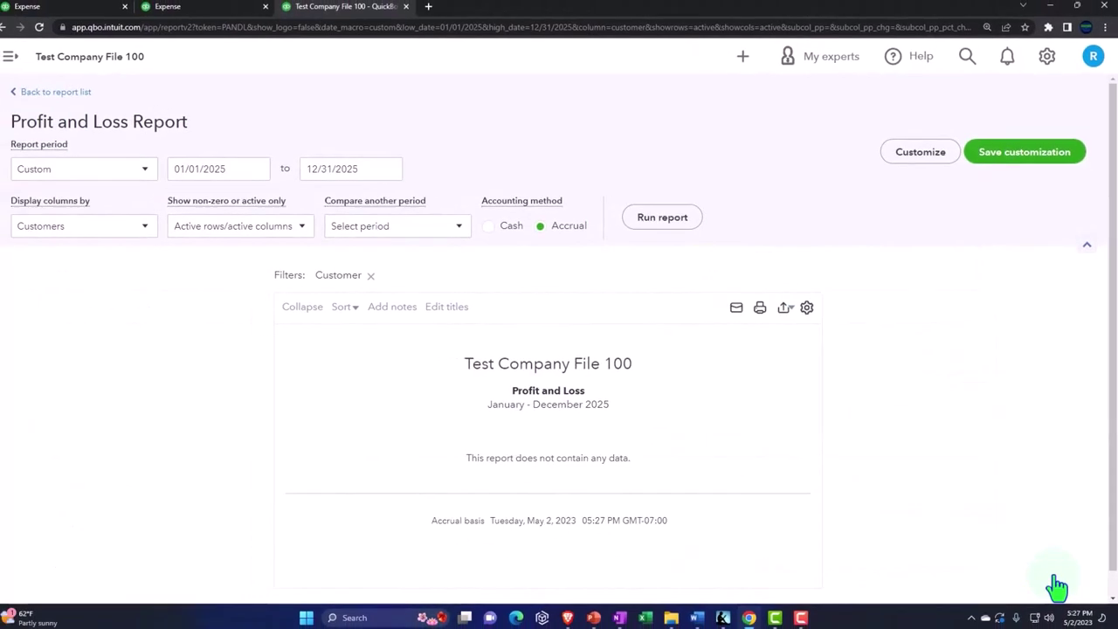
Step: Select Customer 1:410 in the Profit and Loss report's customer filter, rerun the report and review it
click(921, 155)
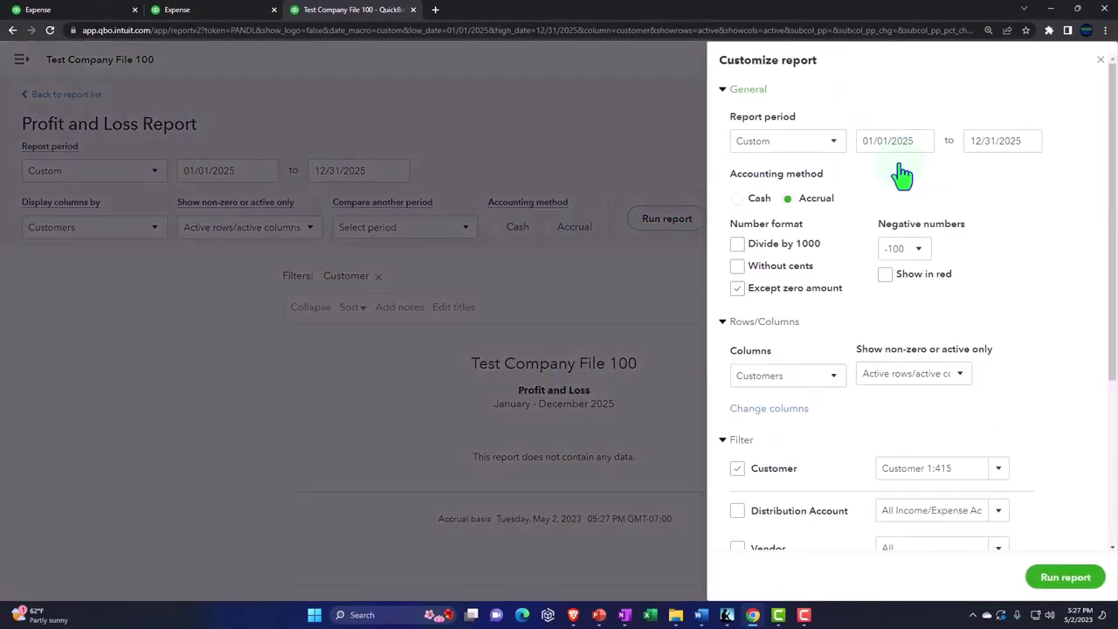
scroll(966, 352, down, 1)
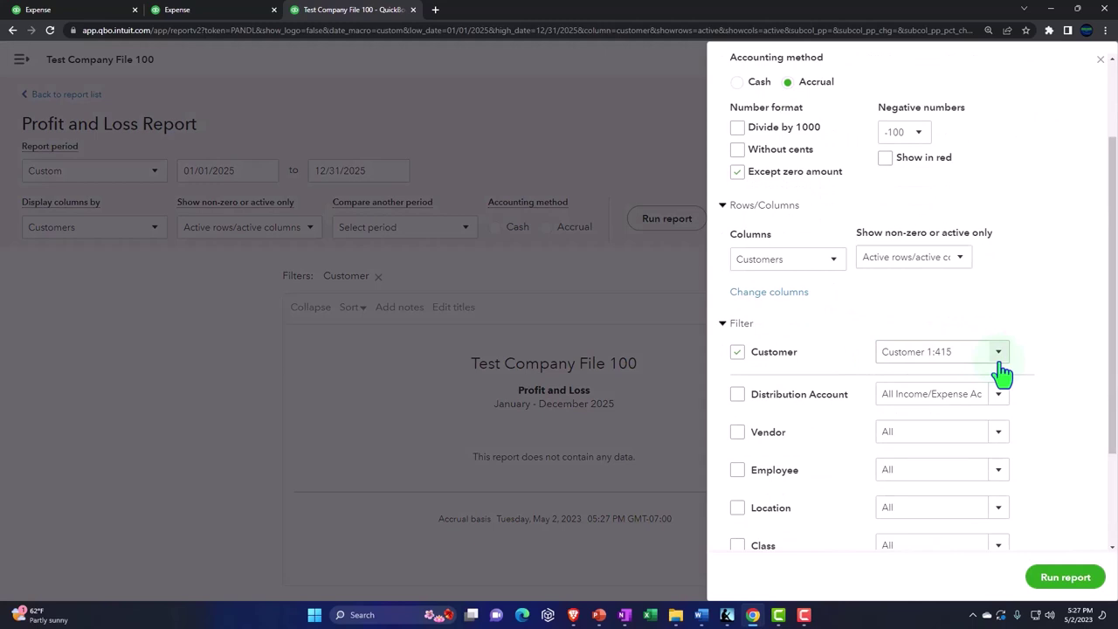
click(999, 363)
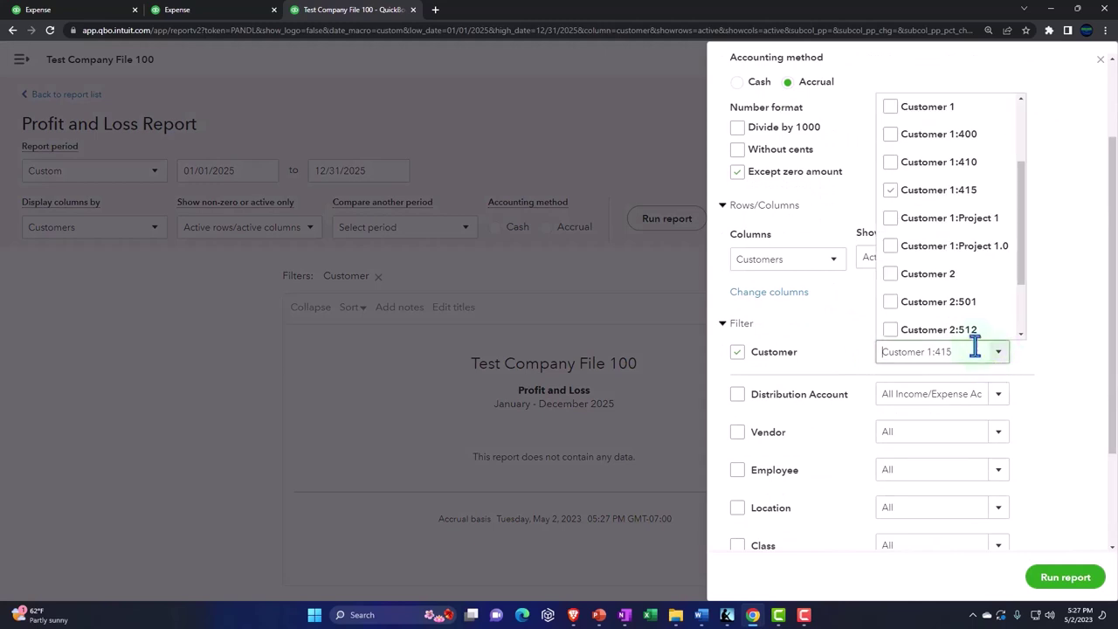
click(890, 162)
click(1068, 575)
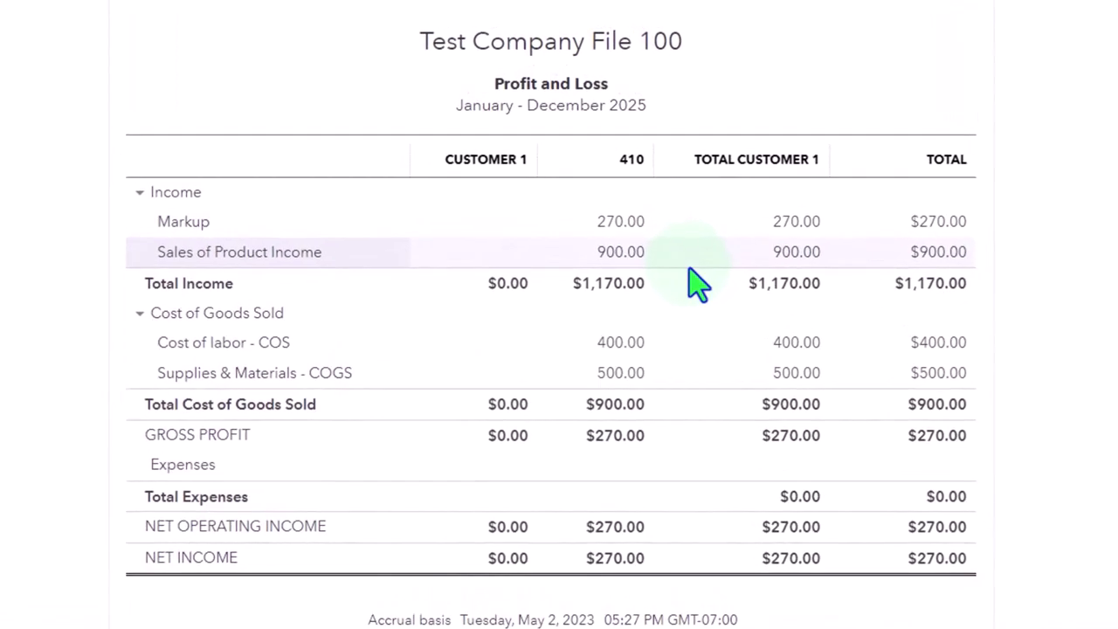
scroll(699, 284, up, 3)
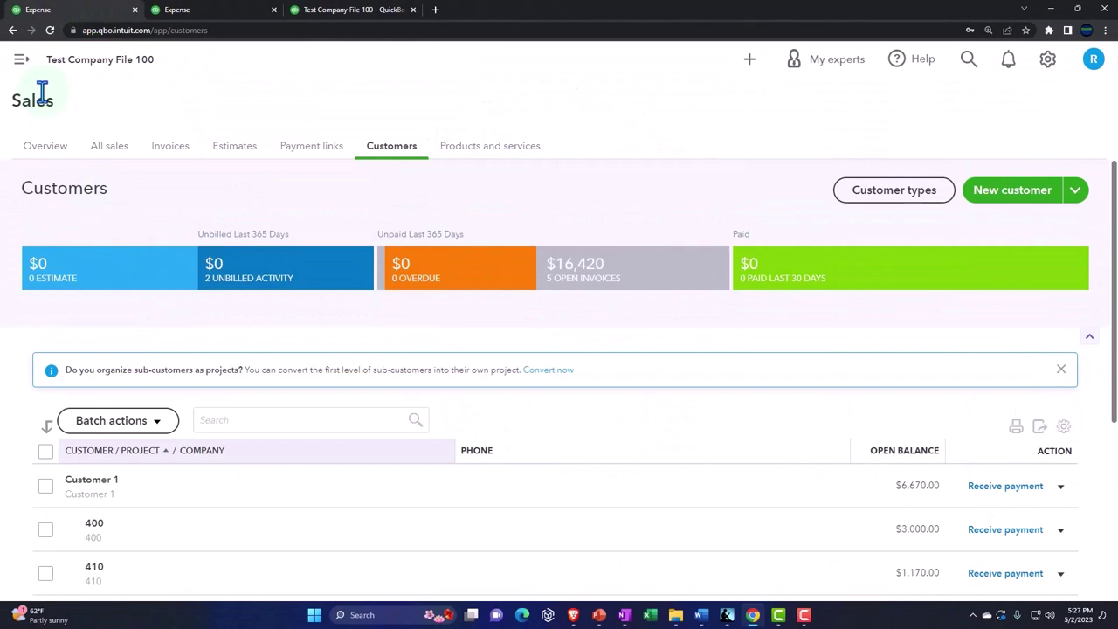
Step: Review the Projects list, then examine the sales customers list with its sub-customers for comparison
click(21, 59)
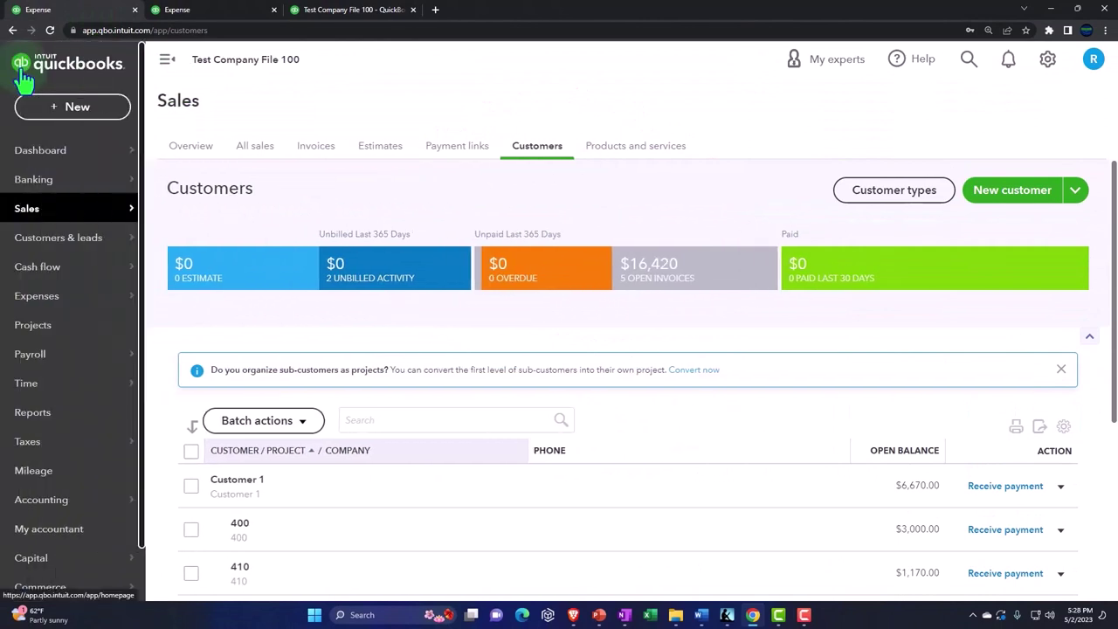
click(42, 324)
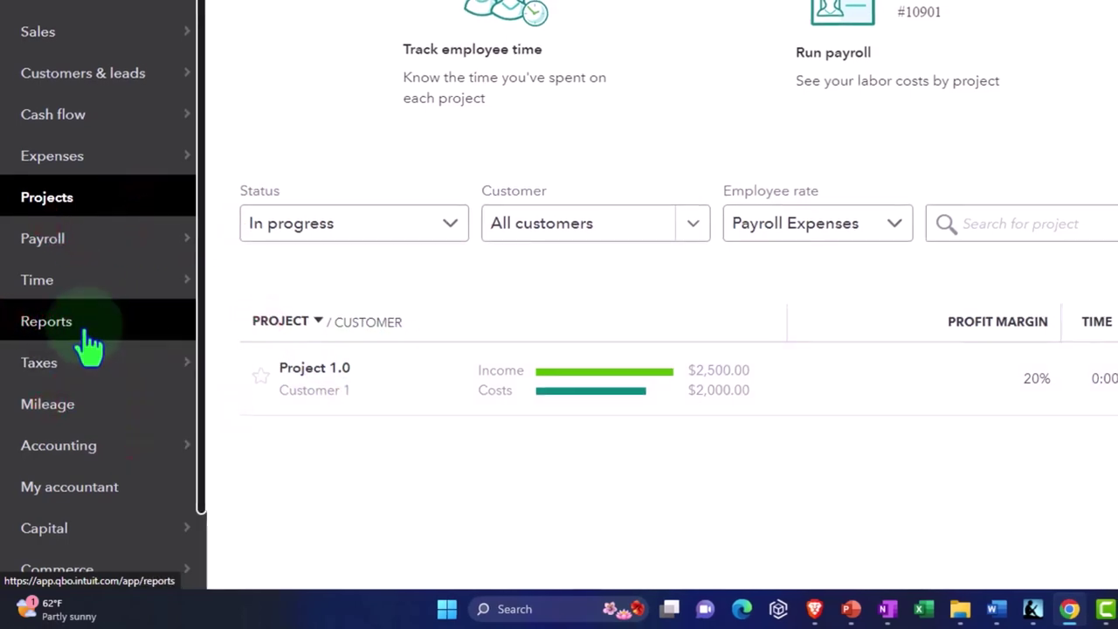
click(56, 66)
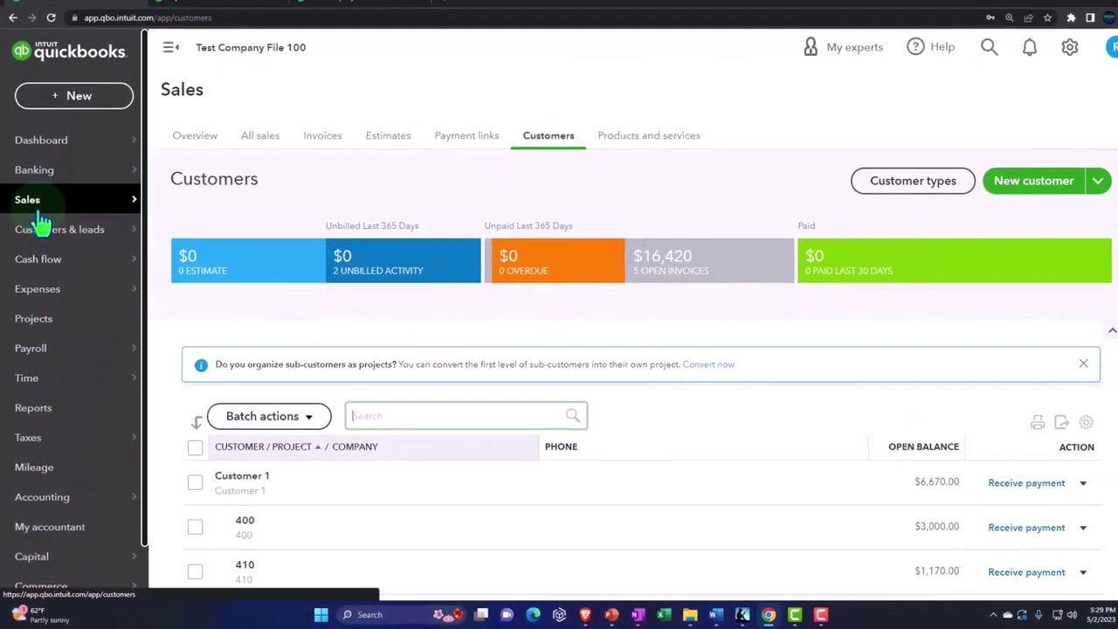
scroll(489, 336, down, 5)
scroll(489, 344, down, 2)
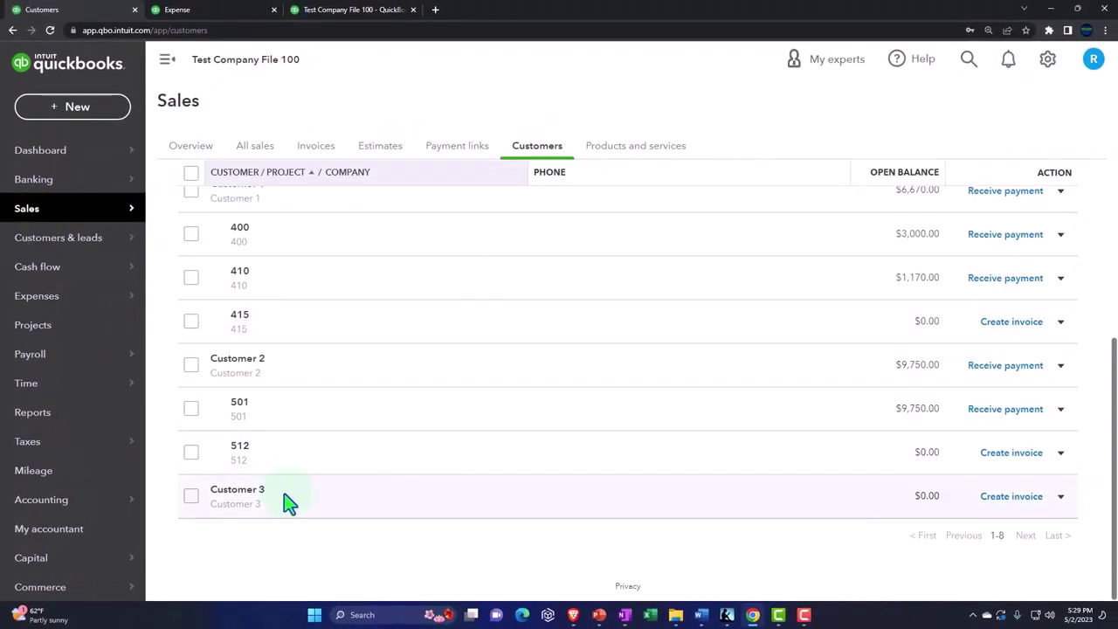
scroll(288, 502, up, 1)
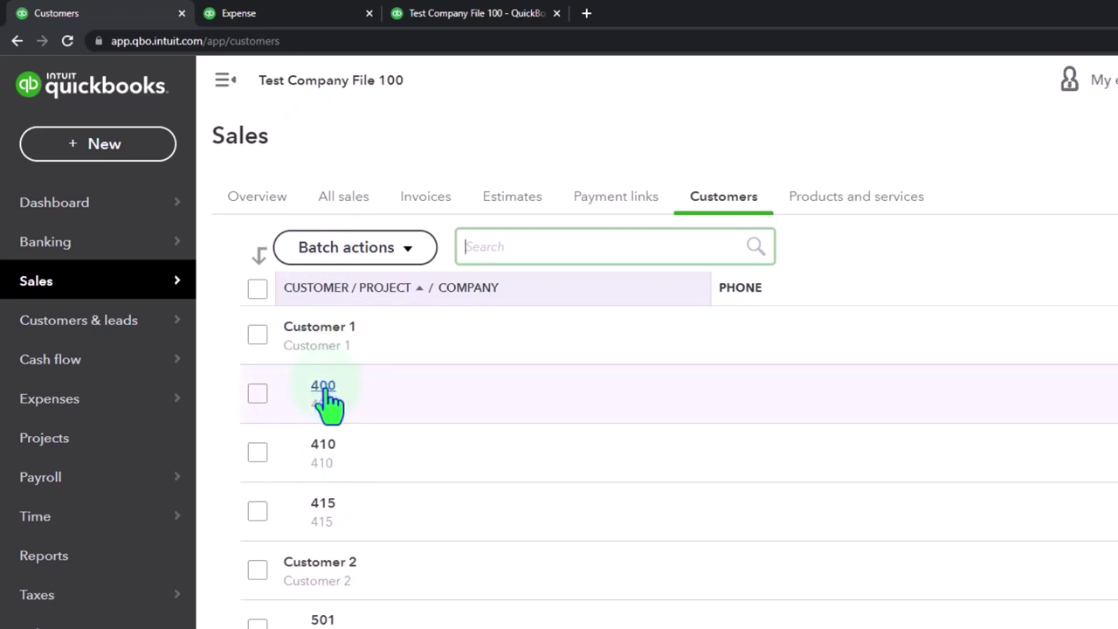
Step: Examine the customer choices in a new project form, then close the form without saving
click(48, 444)
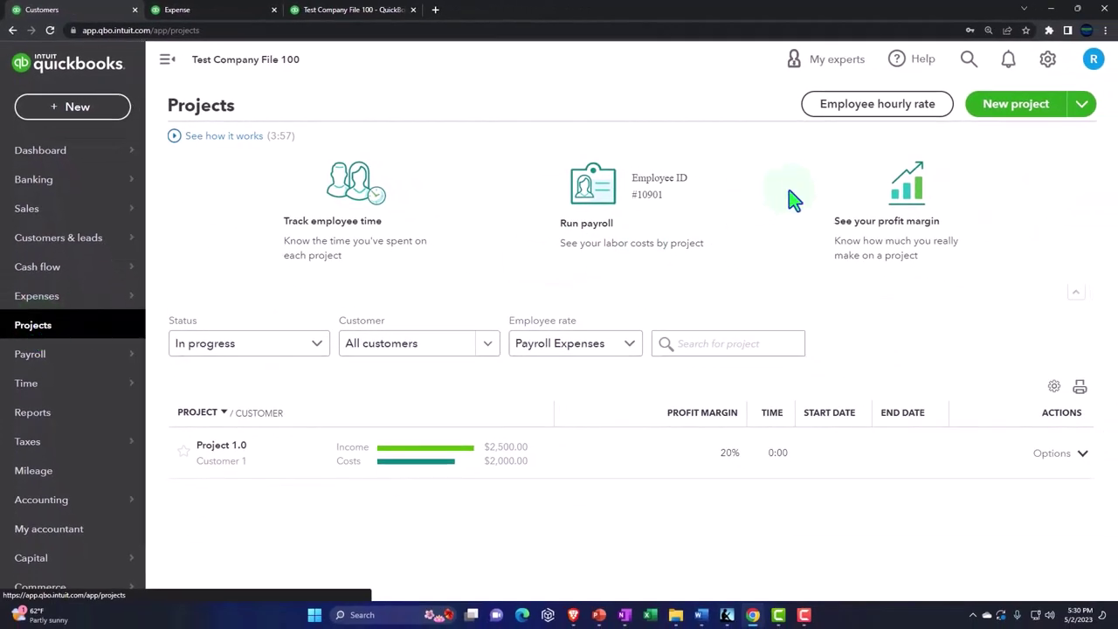
click(1031, 109)
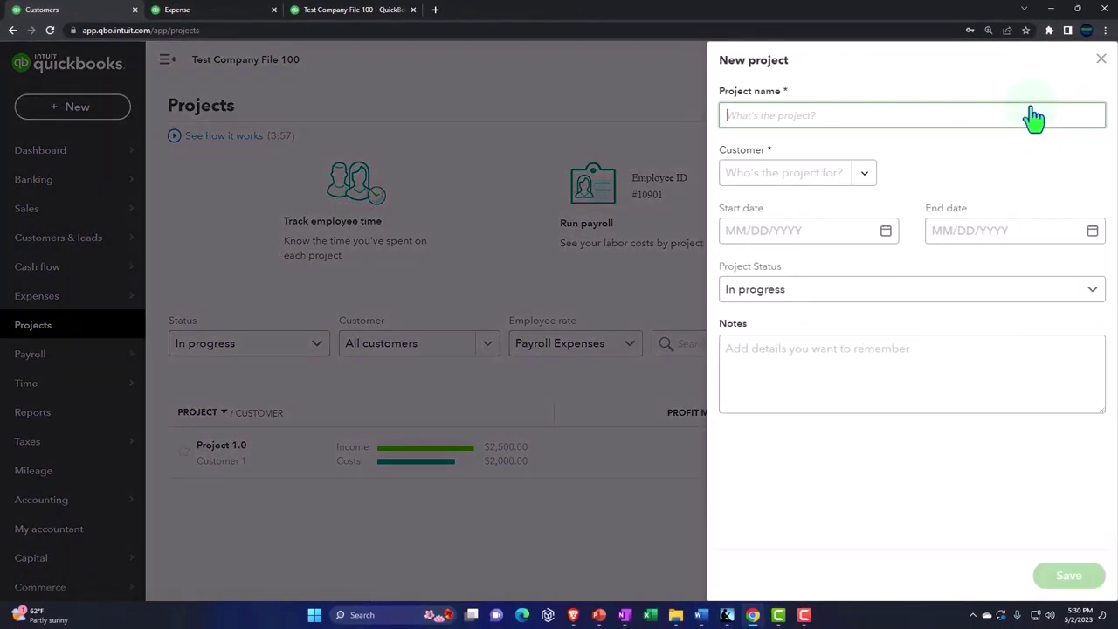
click(867, 177)
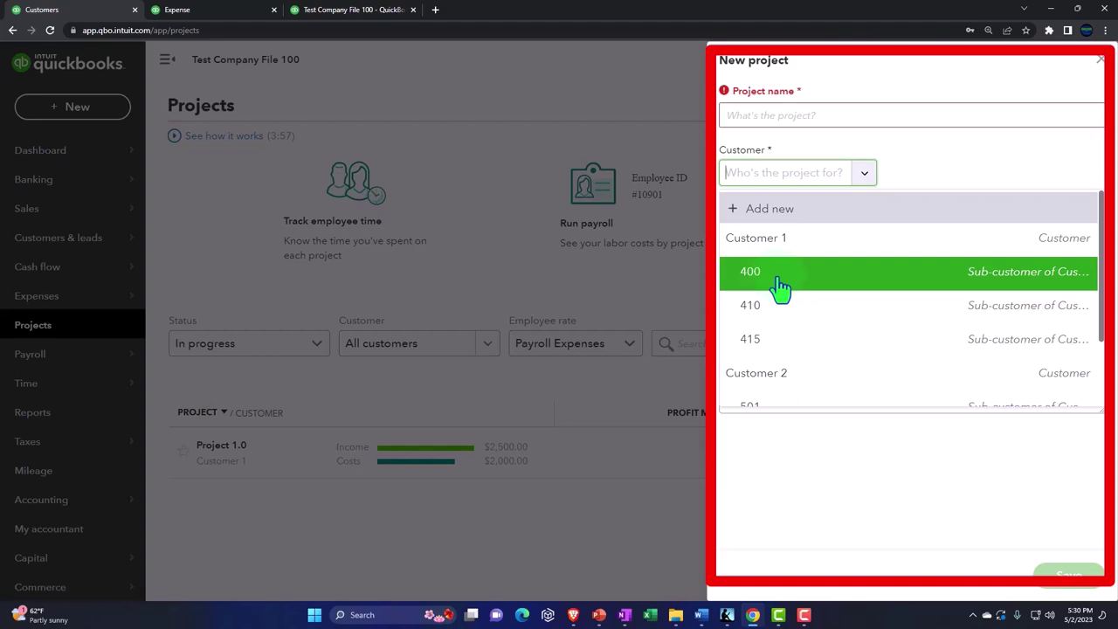
click(1101, 61)
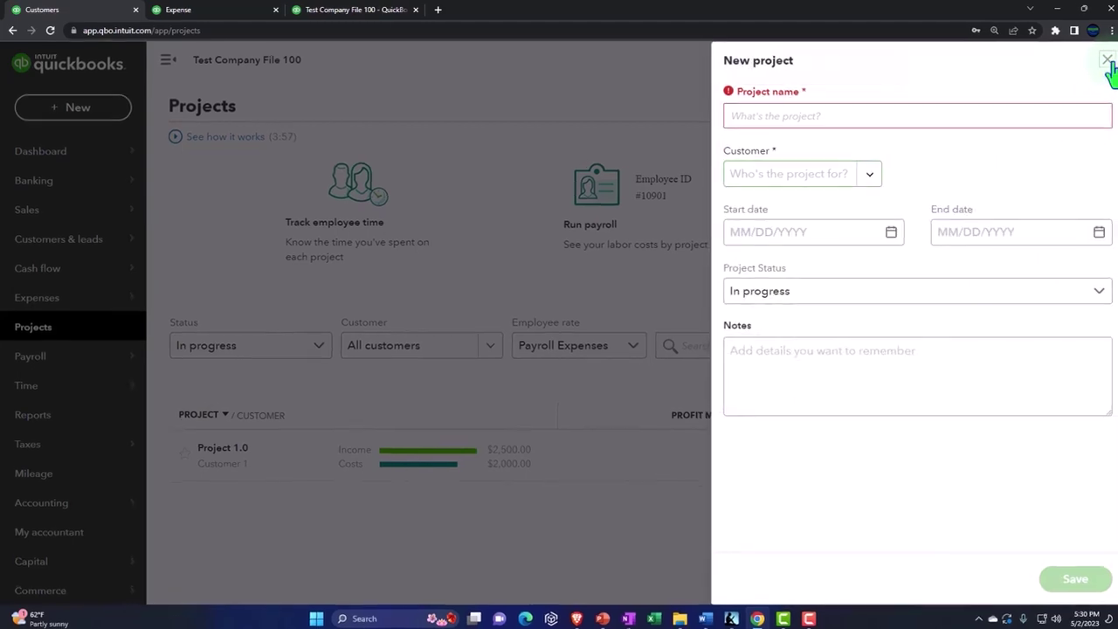